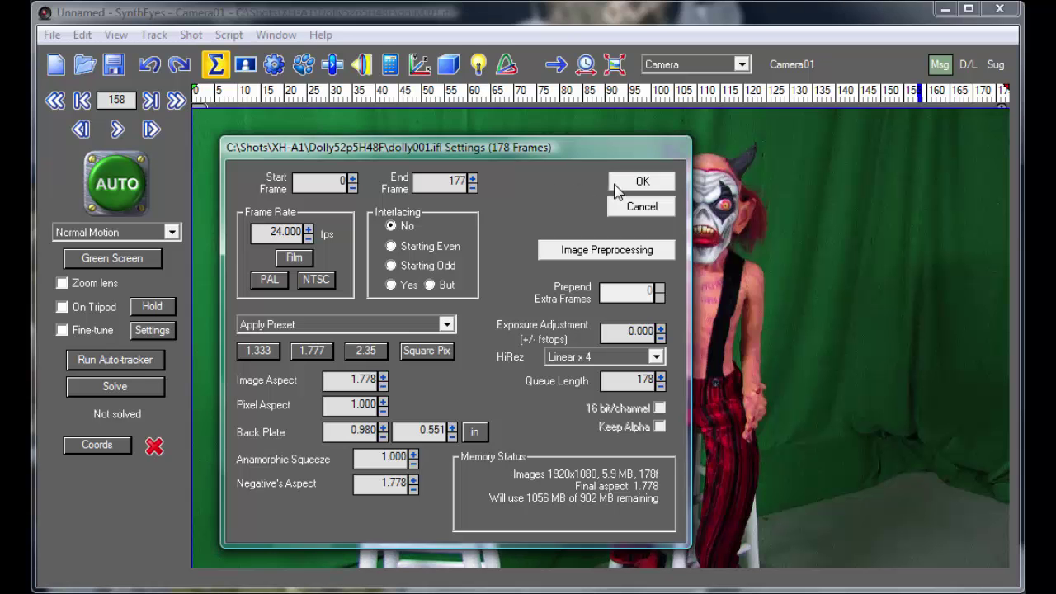
Accept the shot settings, preview the footage, and auto-track and solve it to 0.69 hpix.
left_click(620, 182)
left_click_drag(235, 97, 190, 97)
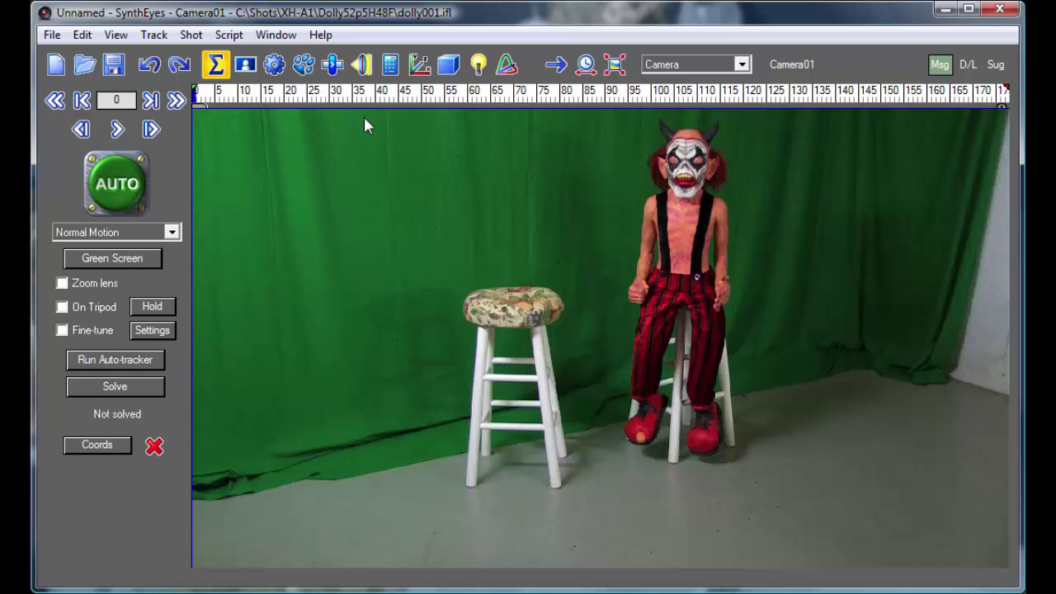
left_click_drag(281, 98, 253, 95)
left_click(118, 190)
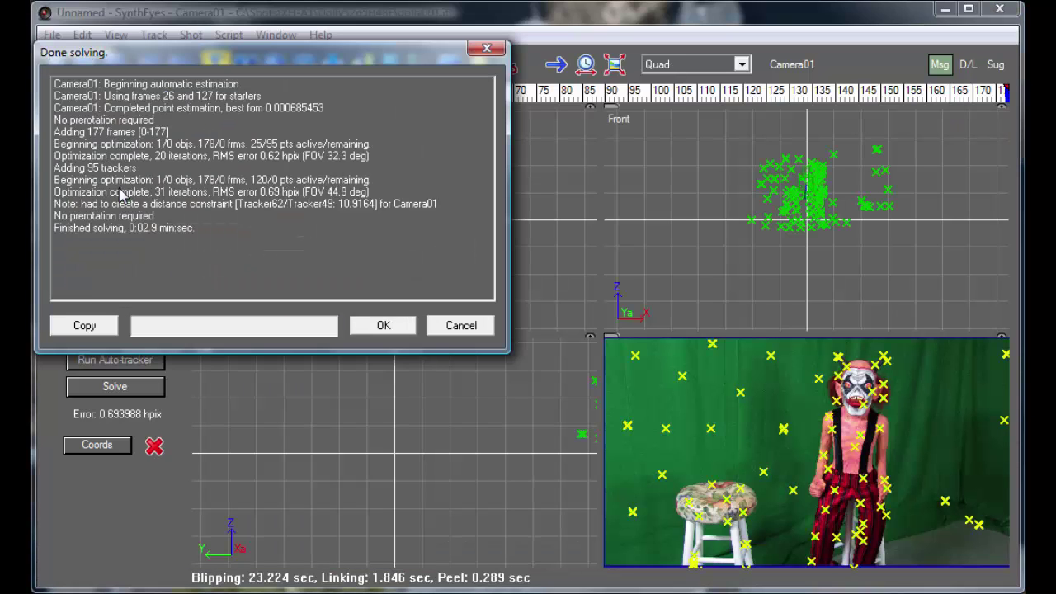
Set the origin, left-right axis (Tracker85) and ground plane from three floor trackers and re-solve.
left_click(382, 324)
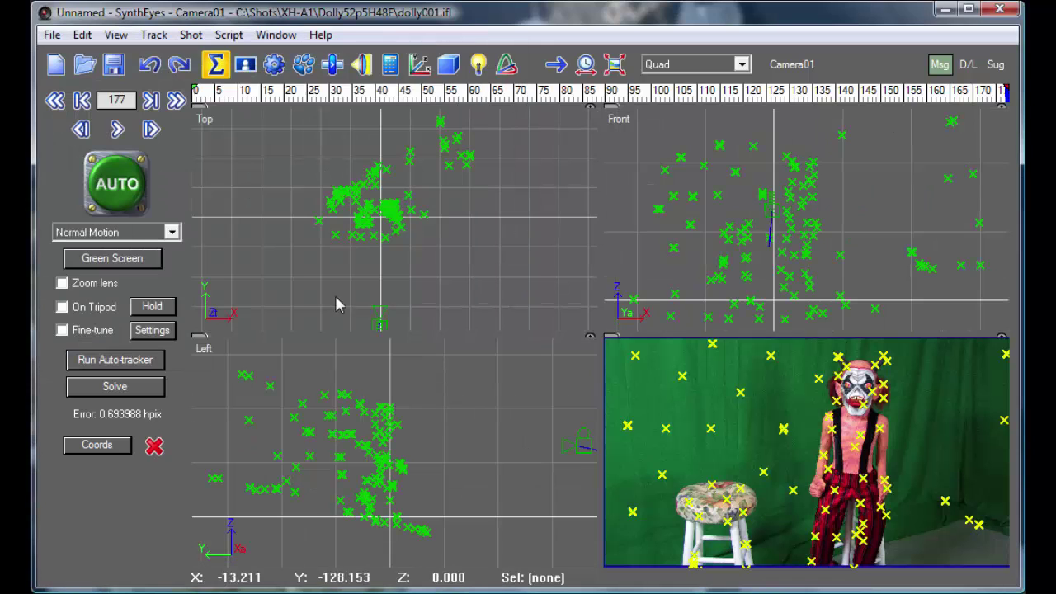
mouse_move(213, 93)
left_mouse_down()
mouse_move(542, 93)
mouse_move(989, 120)
mouse_move(997, 92)
mouse_move(206, 93)
left_mouse_up()
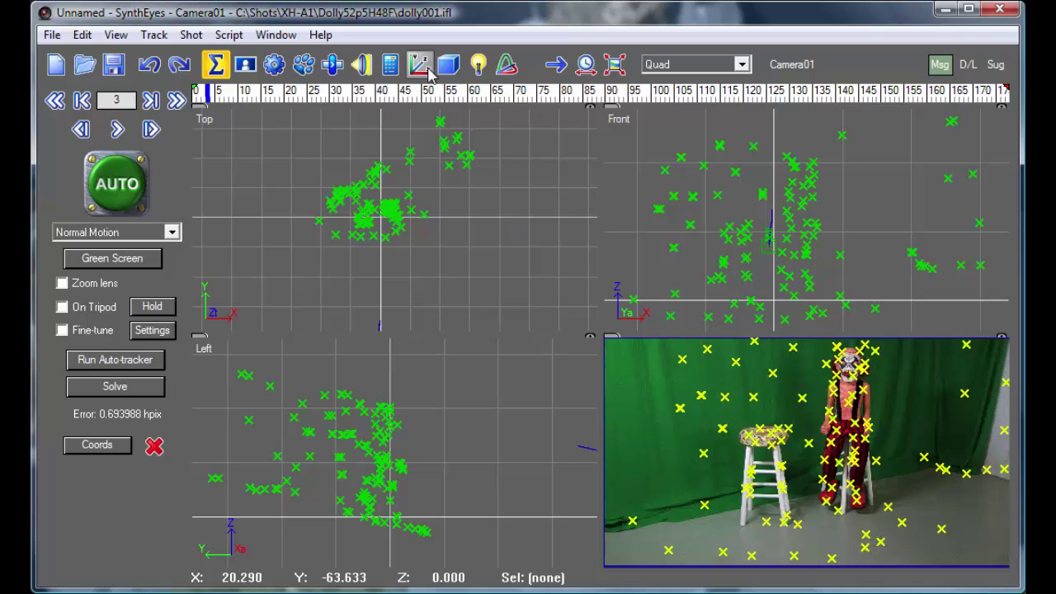
left_click(108, 445)
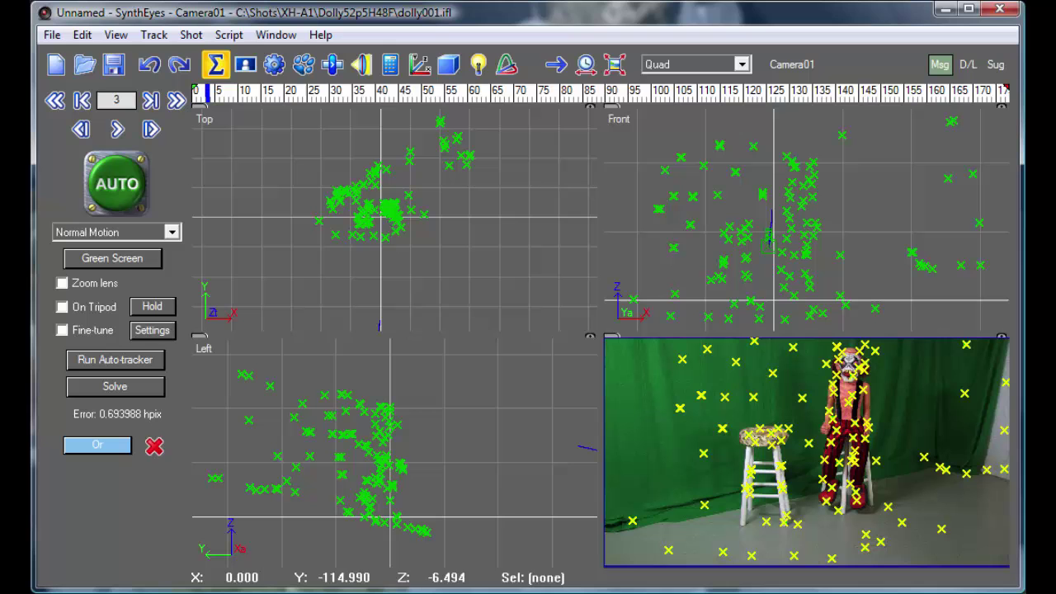
left_click(668, 549)
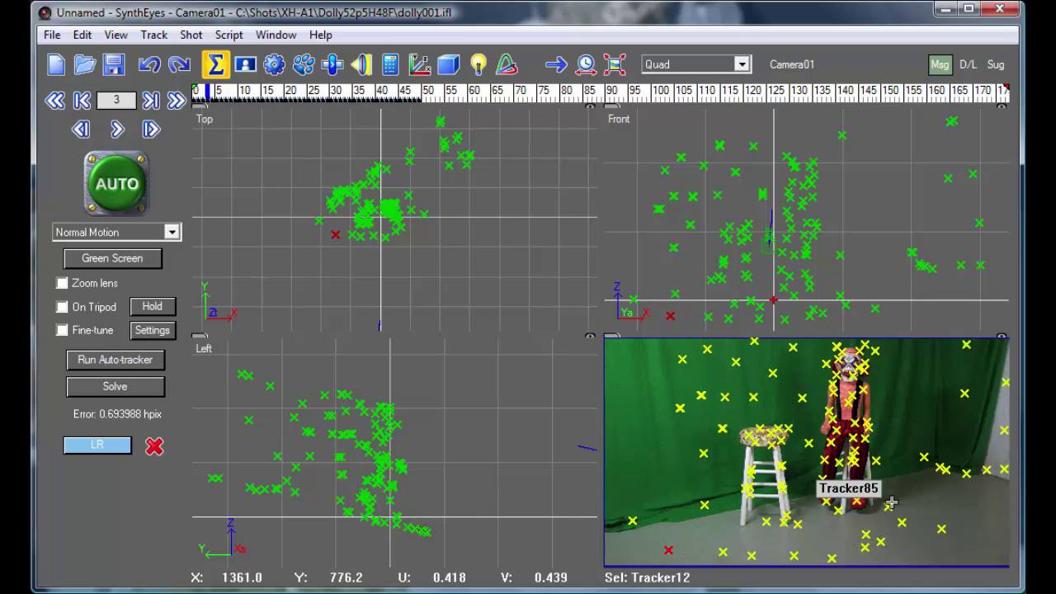
left_click(888, 503)
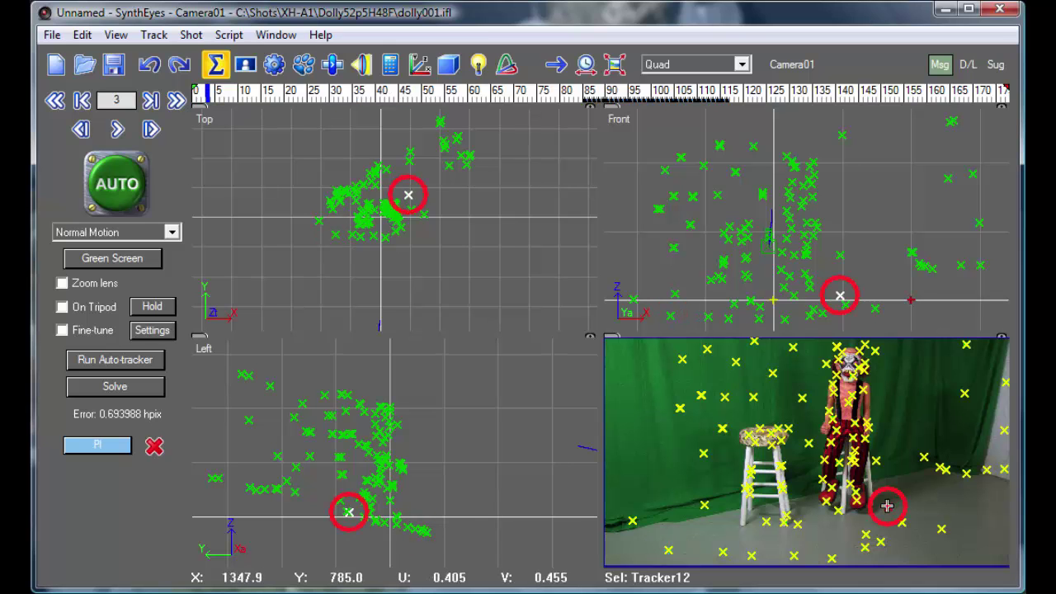
left_click(830, 558)
left_click(485, 438)
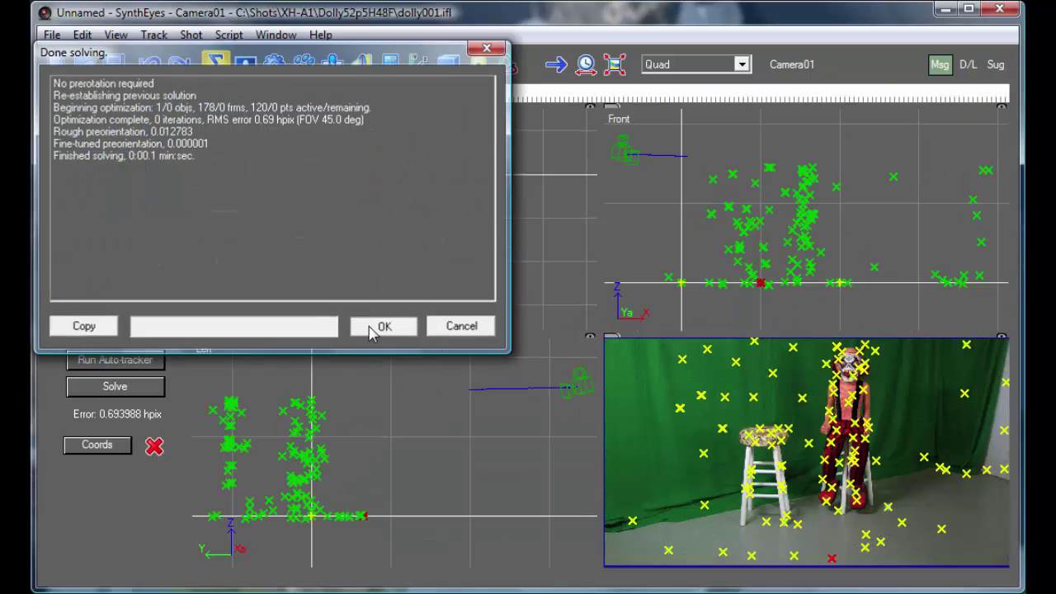
left_click(379, 326)
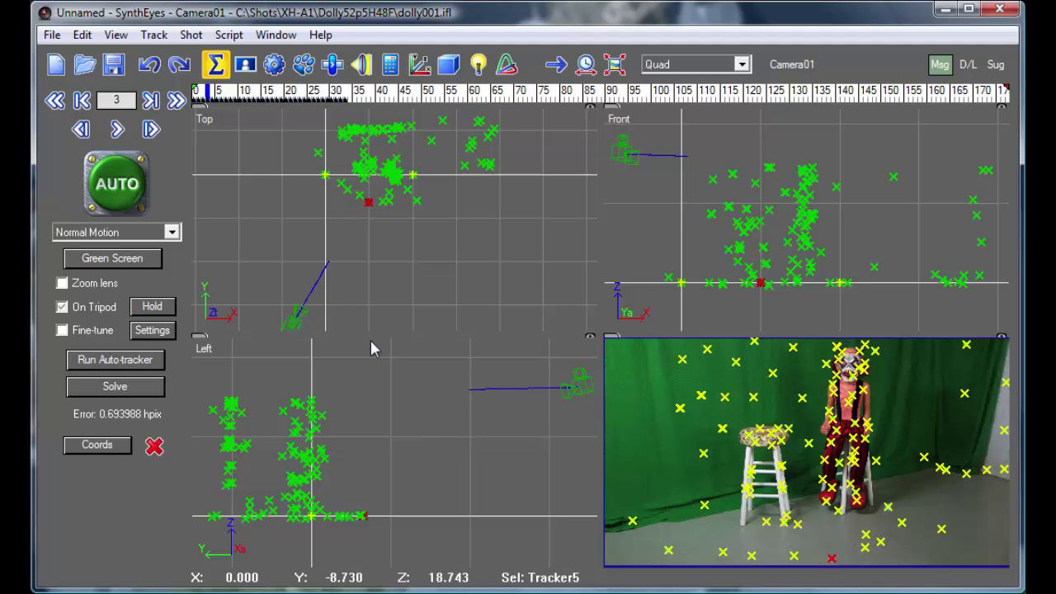
At frame 0, lock the camera's up/down position with a Z seed height of 52.5.
left_click(267, 38)
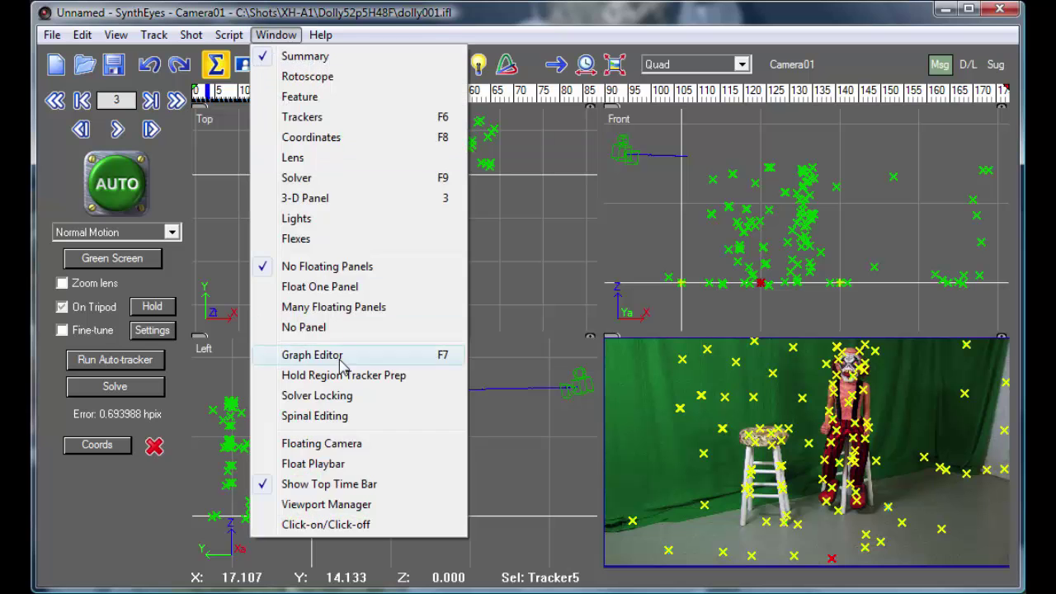
left_click(338, 402)
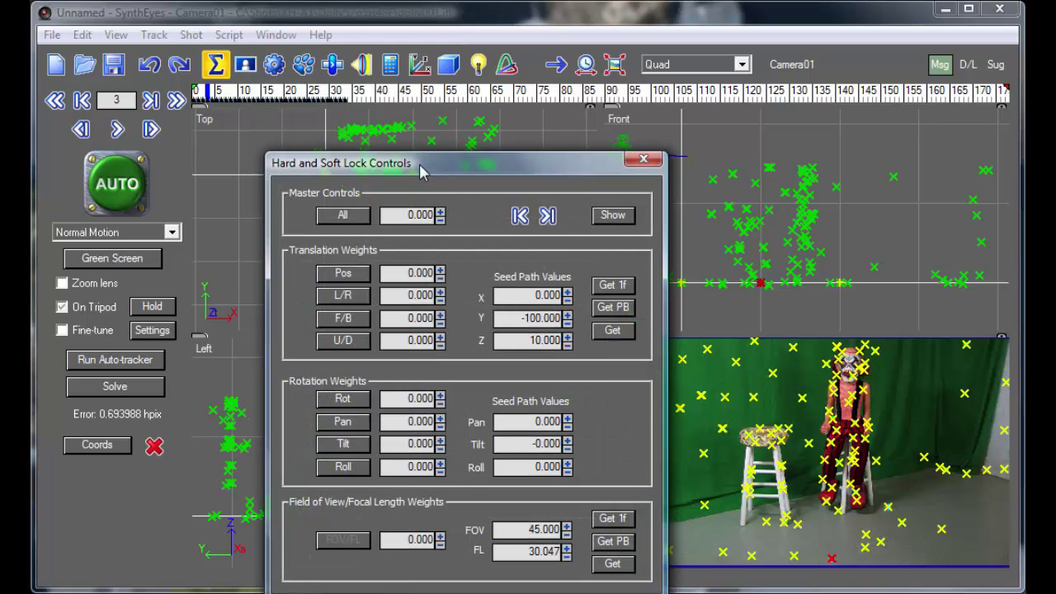
left_click_drag(429, 165, 431, 130)
left_click(201, 221)
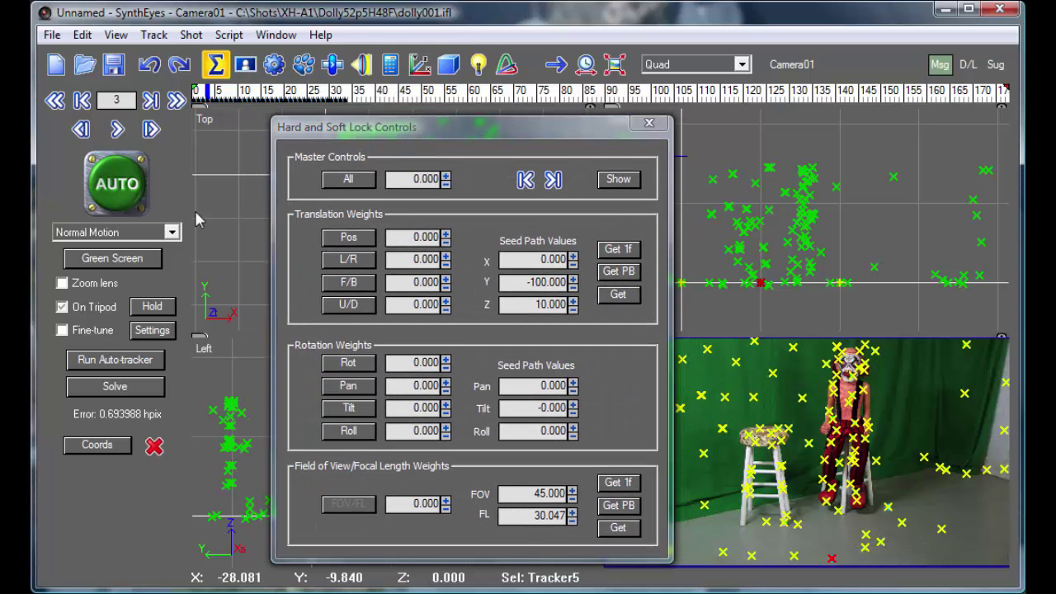
left_click(197, 93)
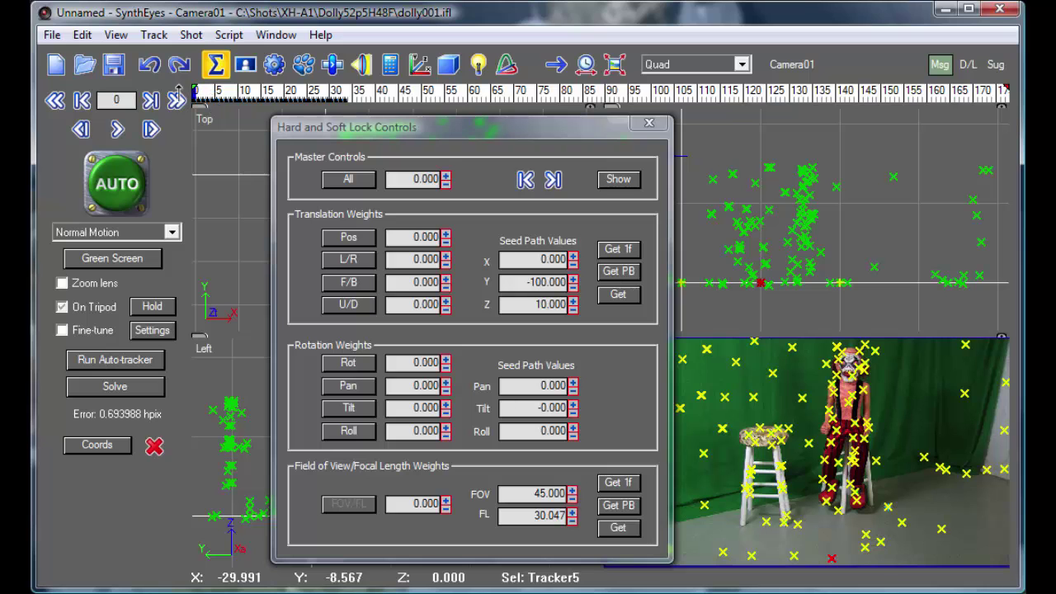
left_click(346, 306)
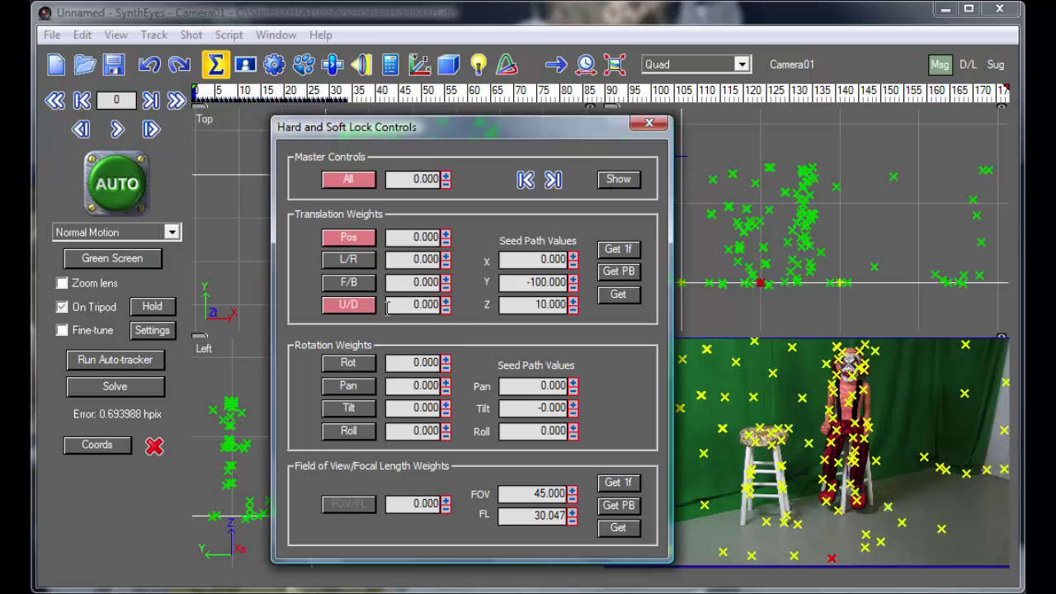
double_click(530, 305)
type("52.5")
left_click(243, 171)
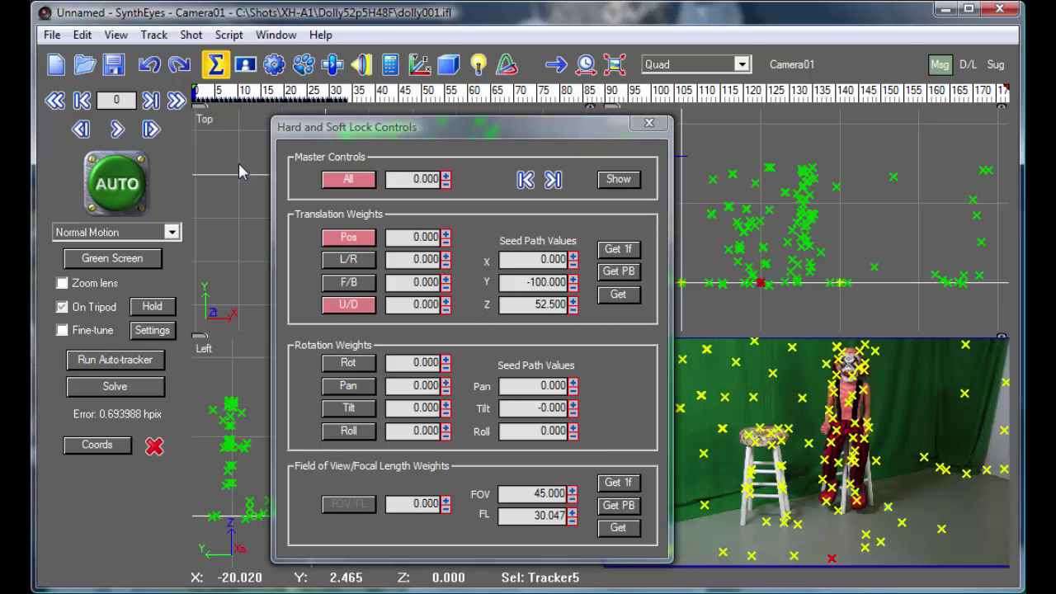
Release the up/down lock from frame 1 onward and close the lock controls.
left_click(154, 127)
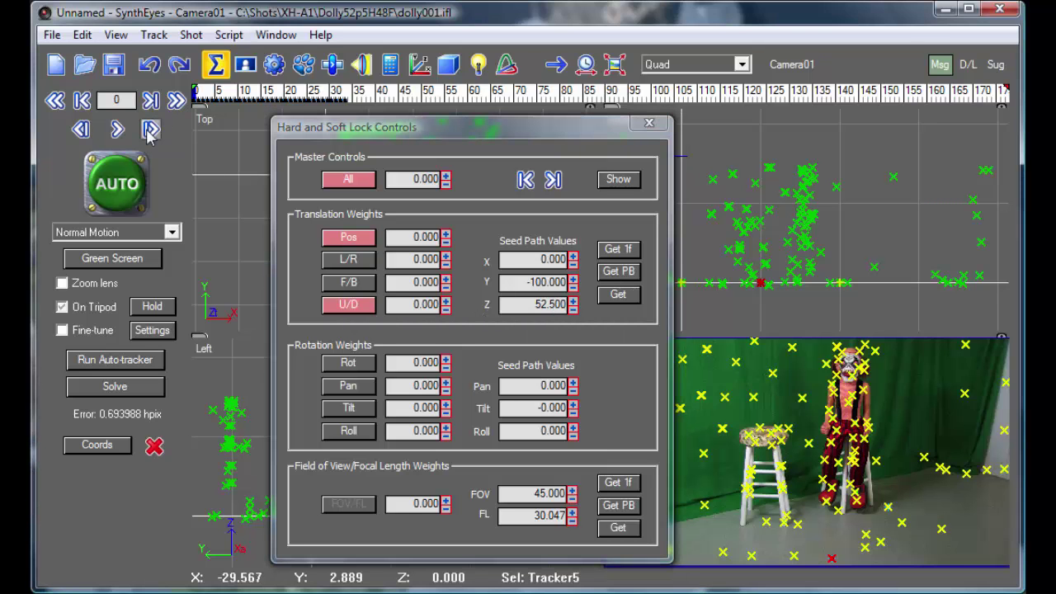
left_click(357, 306)
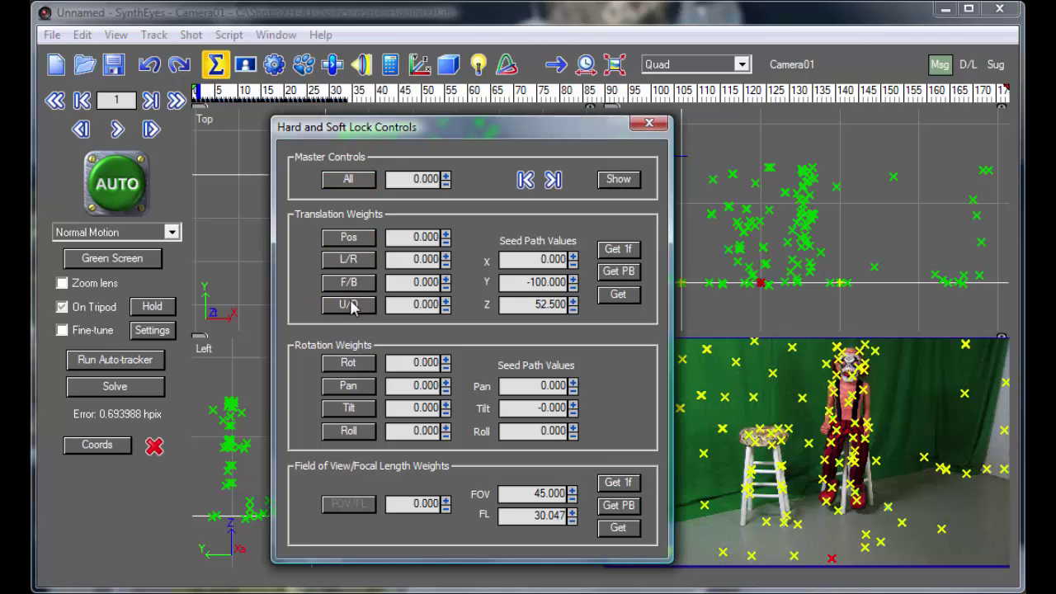
left_click(639, 126)
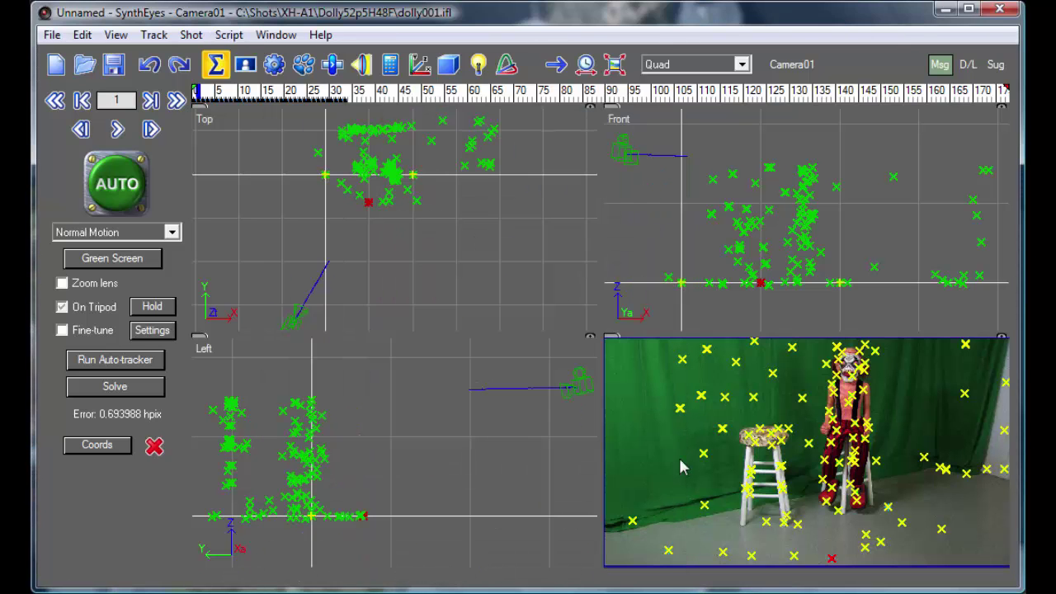
Change Tracker85's lock mode from Lock Point to On X Axis.
left_click(887, 506)
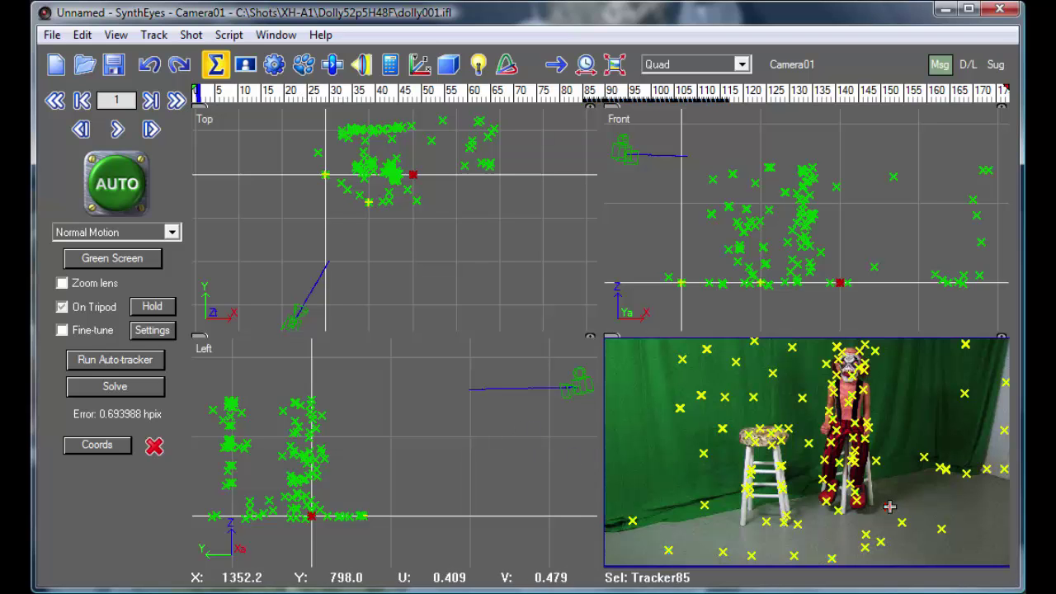
left_click(419, 64)
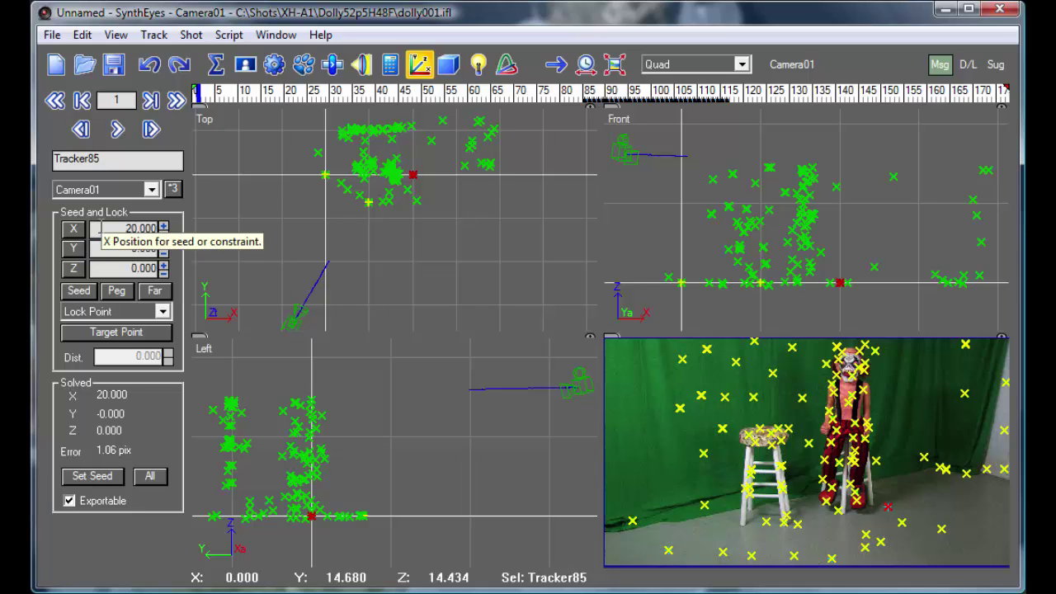
left_click(126, 316)
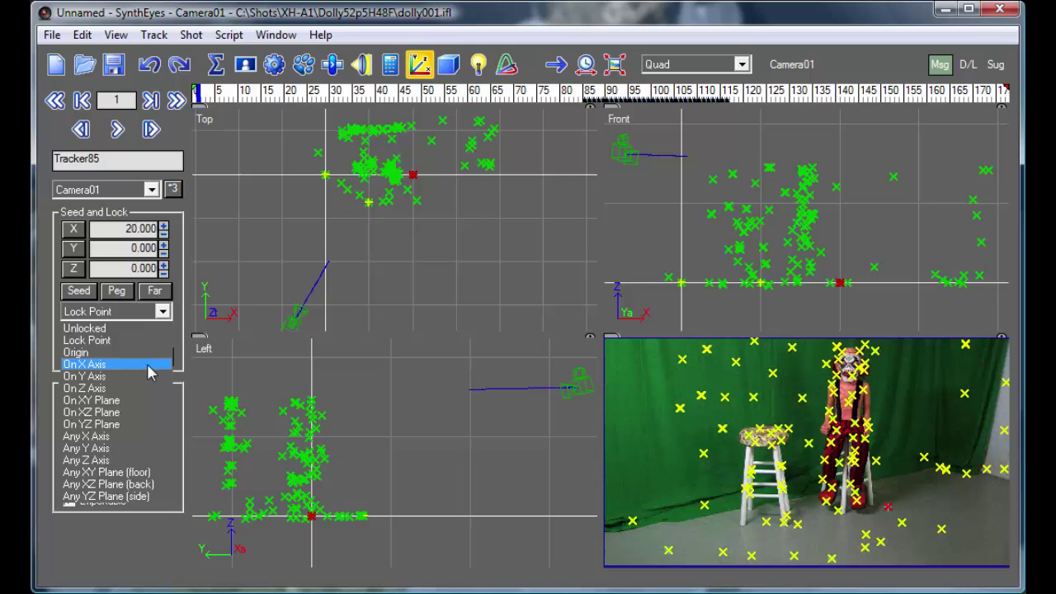
left_click(150, 364)
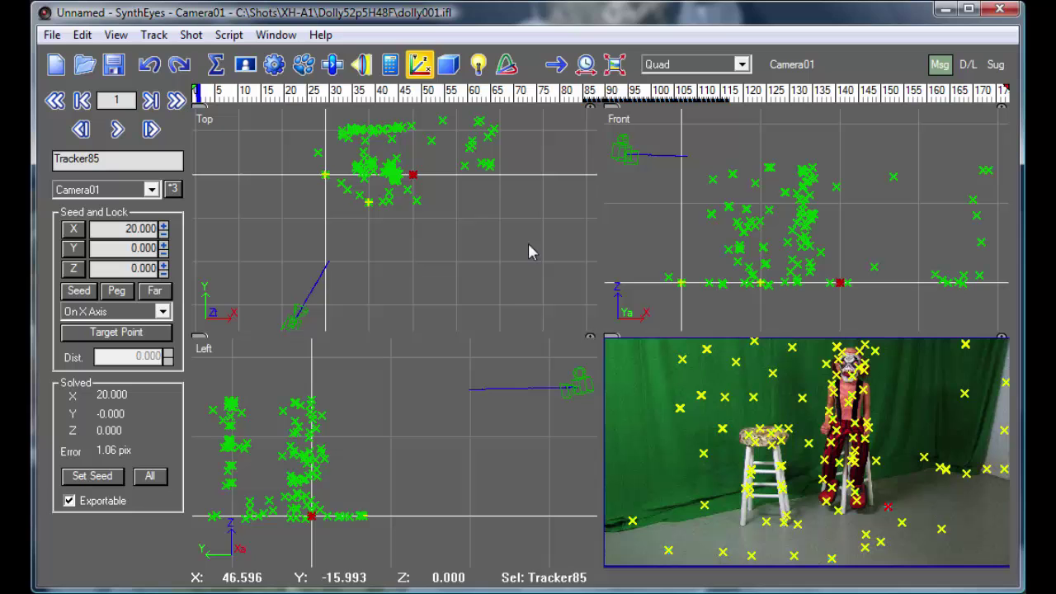
Run a Refine solve with Tracker85's X-axis constraint, reaching 0.6940 hpix error.
left_click(394, 71)
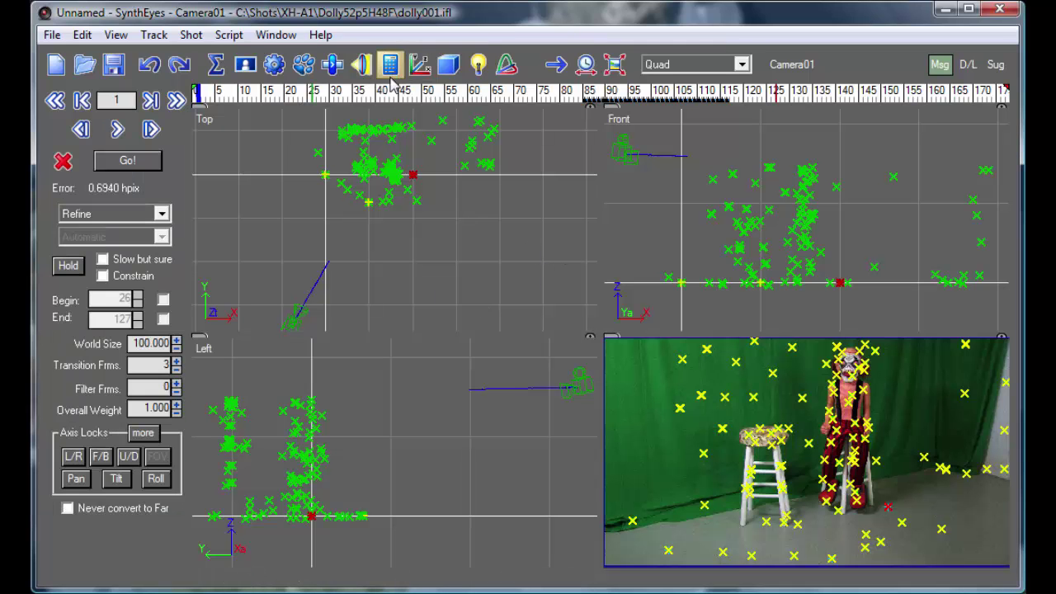
left_click(127, 161)
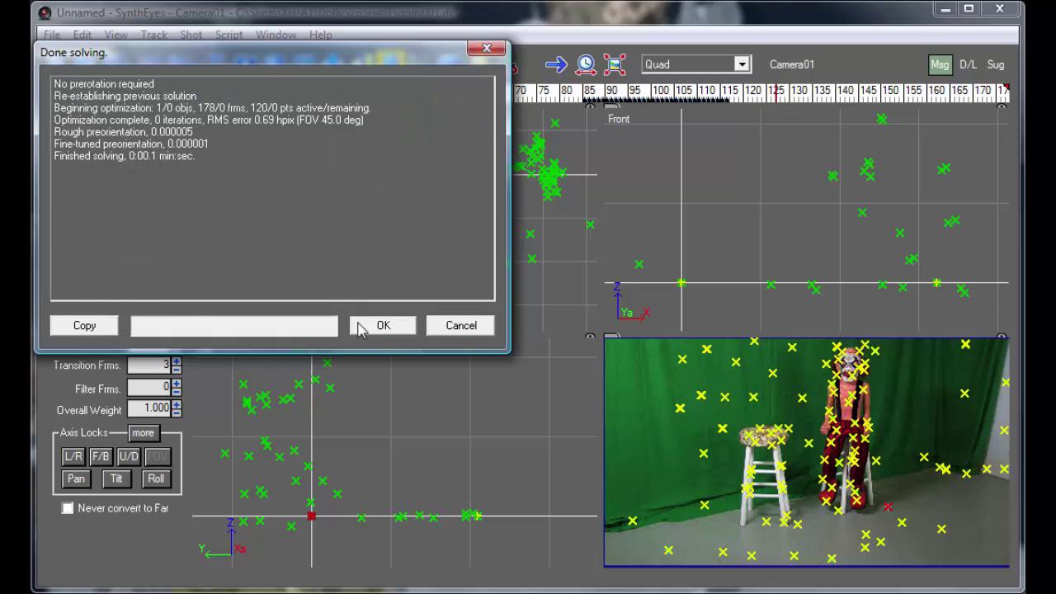
left_click(381, 325)
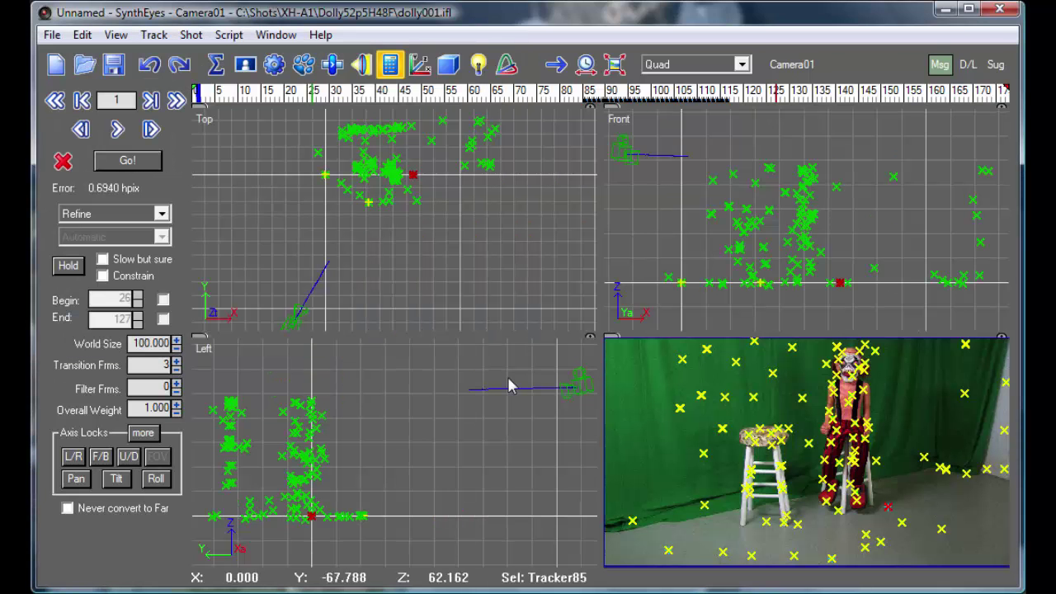
left_click(580, 391)
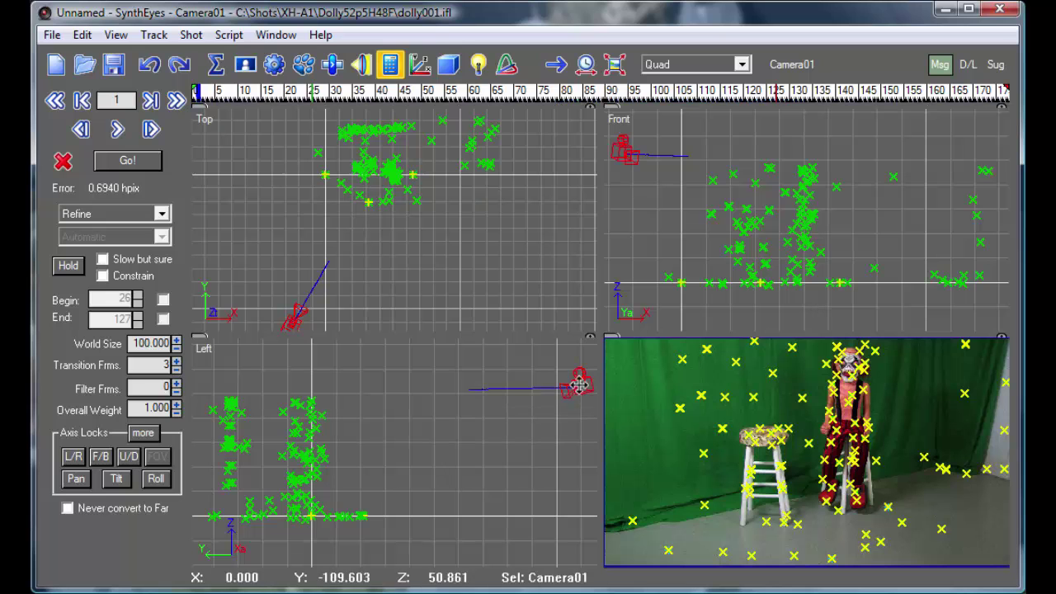
Scrub the solved camera through the shot in the 3D panel, ending at frame 0 with Z 52.500.
left_click(448, 64)
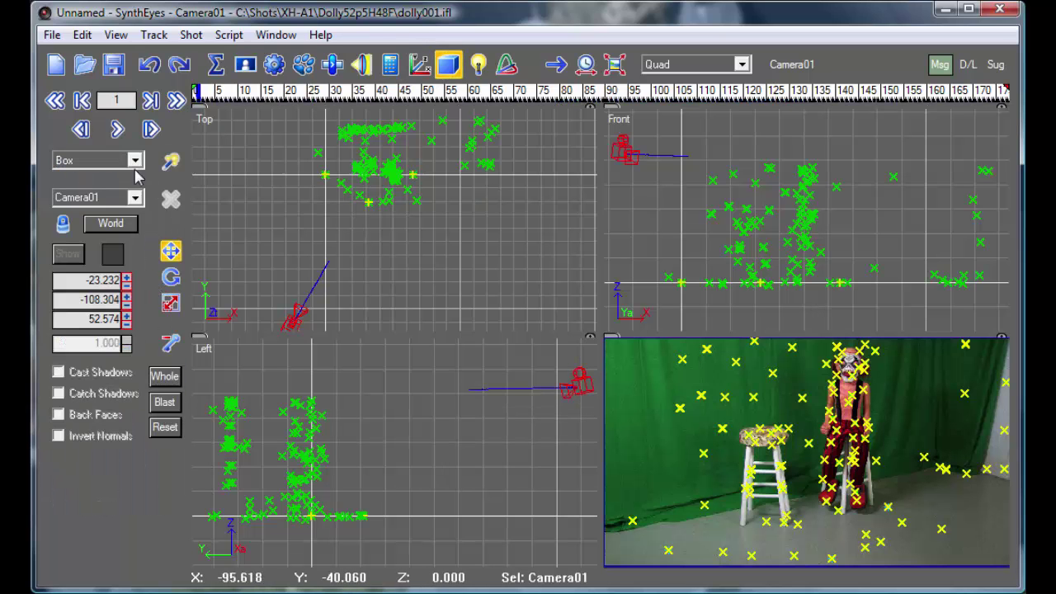
left_click(195, 92)
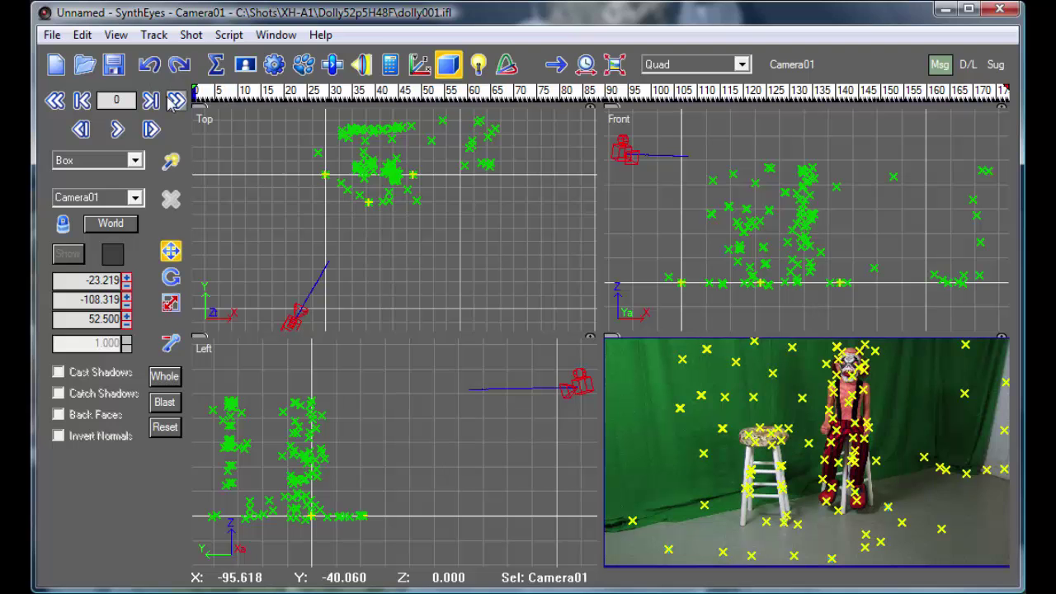
left_click_drag(198, 92, 1006, 90)
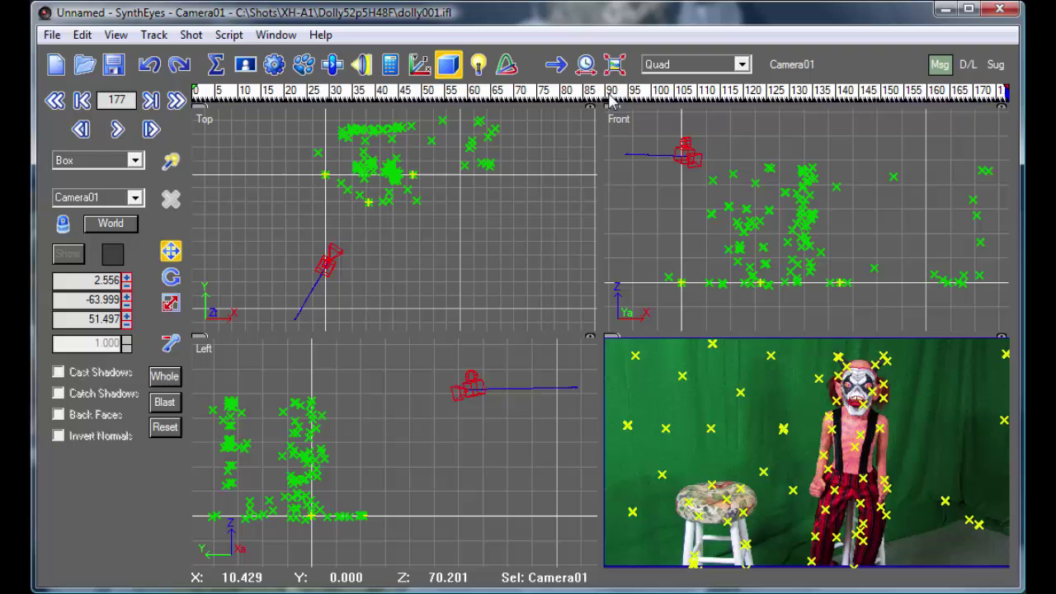
left_click_drag(590, 99, 195, 101)
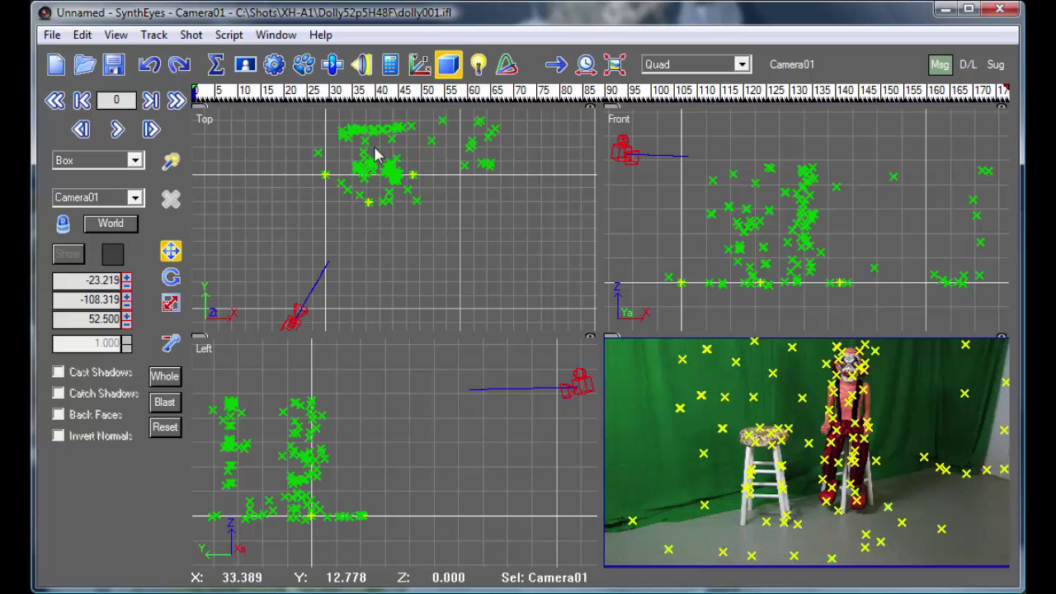
Select the eight floor trackers near the shot's bottom and set their lock mode to On XY Plane.
left_click(419, 63)
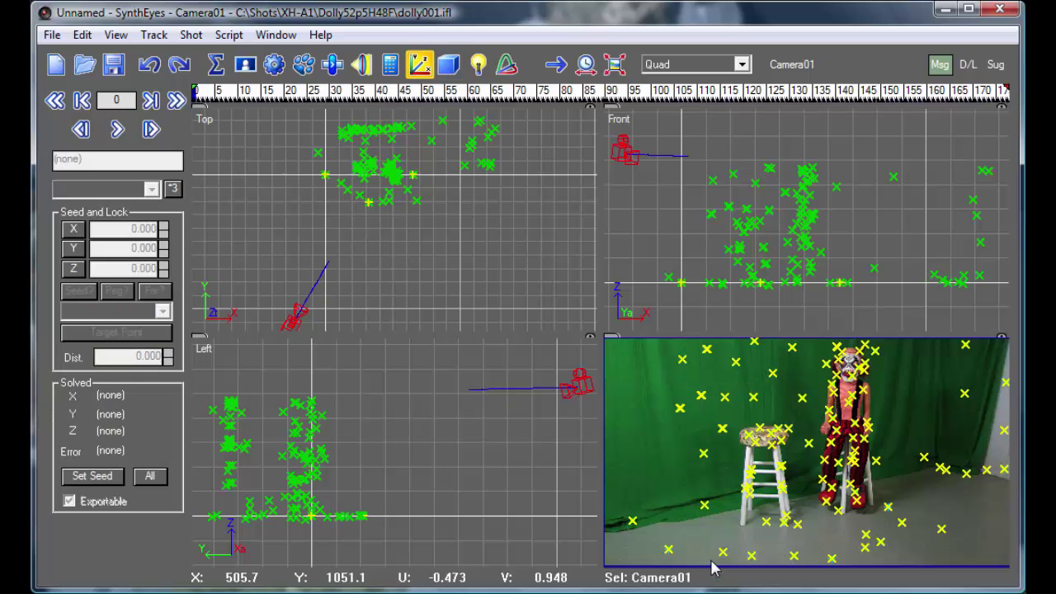
mouse_move(714, 567)
left_mouse_down()
mouse_move(707, 553)
mouse_move(761, 568)
mouse_move(820, 566)
mouse_move(835, 547)
mouse_move(863, 544)
mouse_move(881, 554)
mouse_move(964, 550)
mouse_move(961, 516)
mouse_move(895, 508)
mouse_move(811, 518)
mouse_move(784, 540)
left_mouse_up()
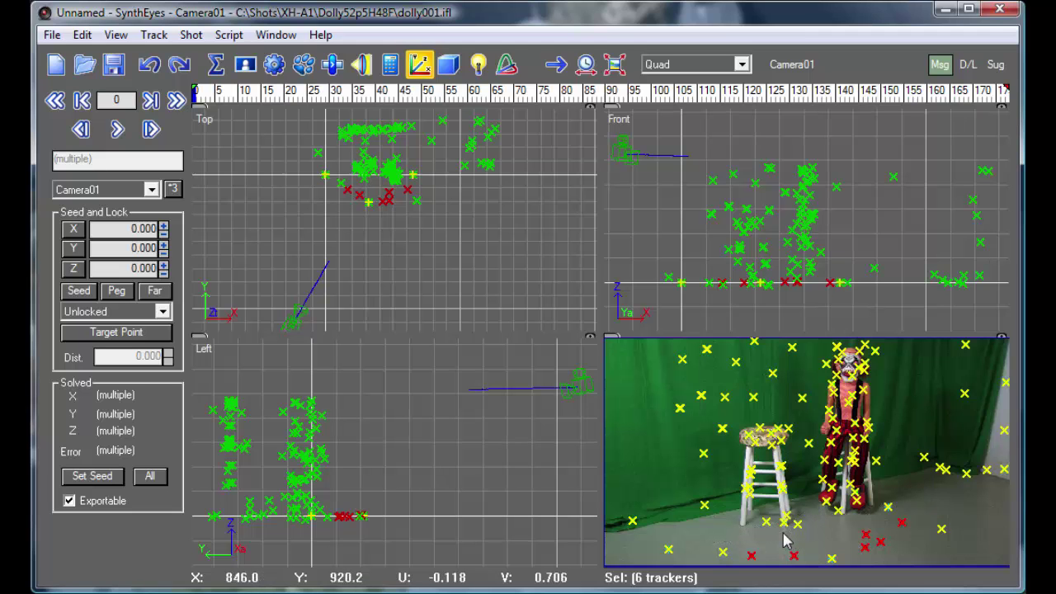
left_click(723, 551, "shift")
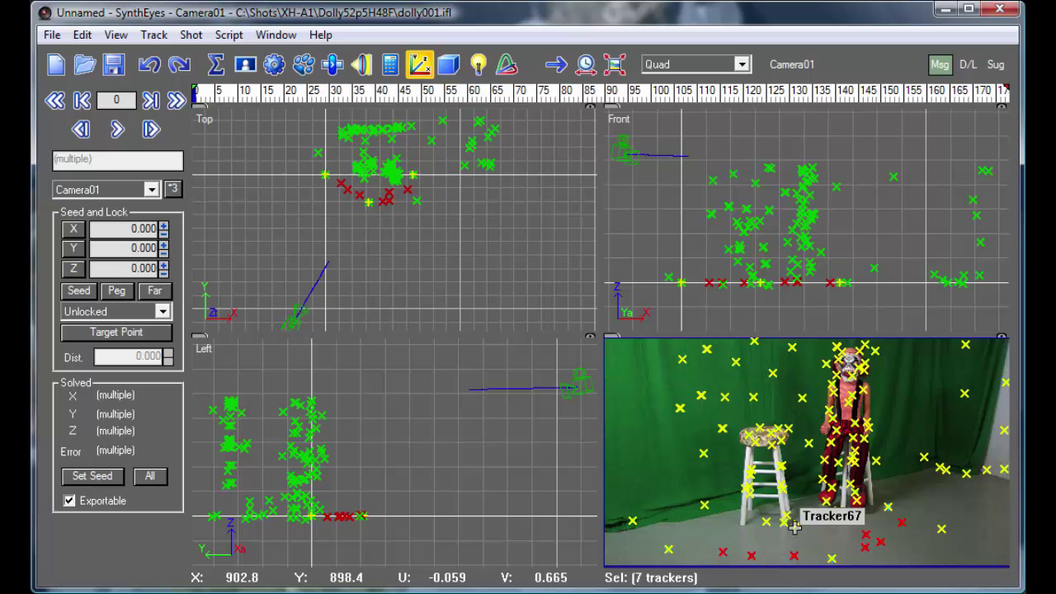
left_click(793, 525, "shift")
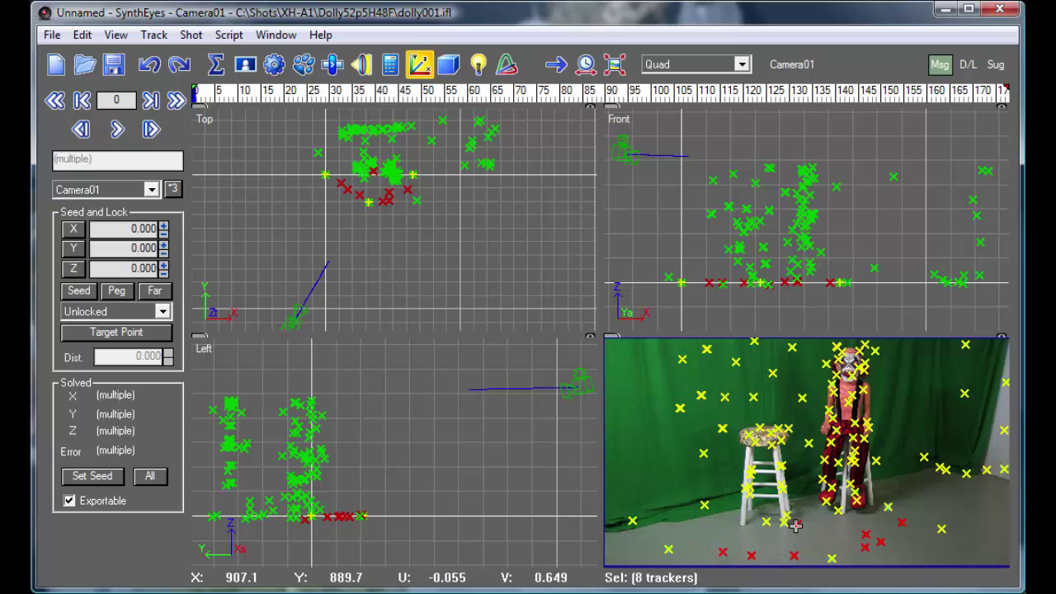
left_click(103, 311)
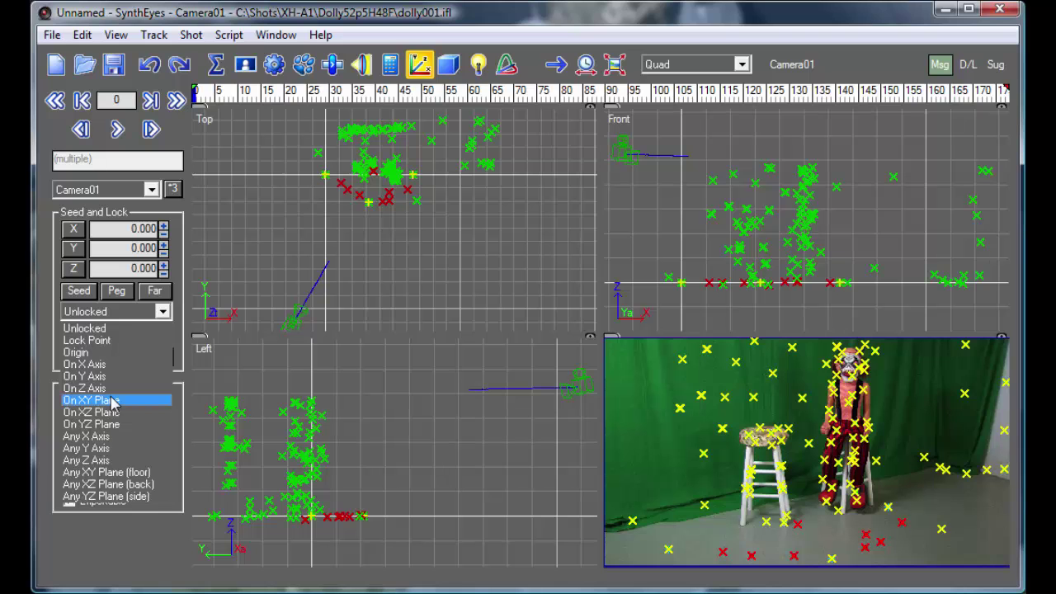
left_click(113, 402)
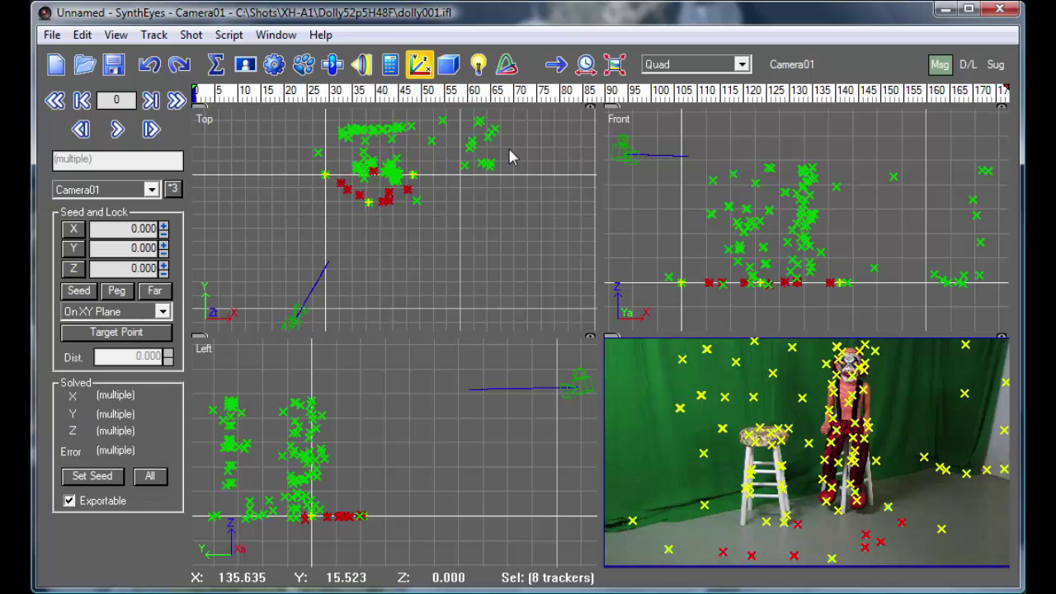
Run a Refine solve with the floor trackers pinned to the XY plane, still at 0.6940 hpix.
left_click(390, 64)
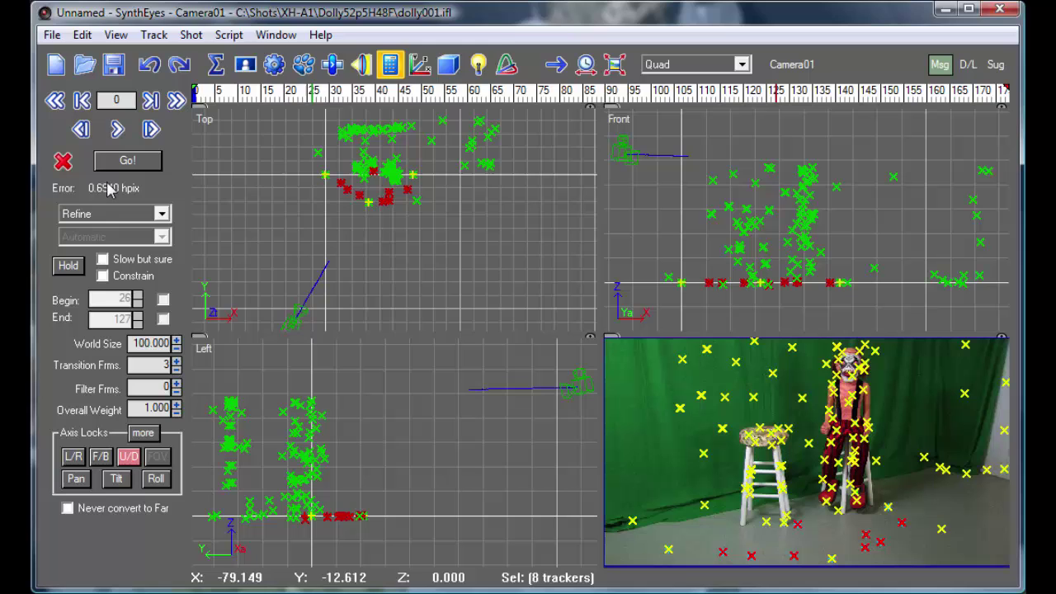
left_click(138, 165)
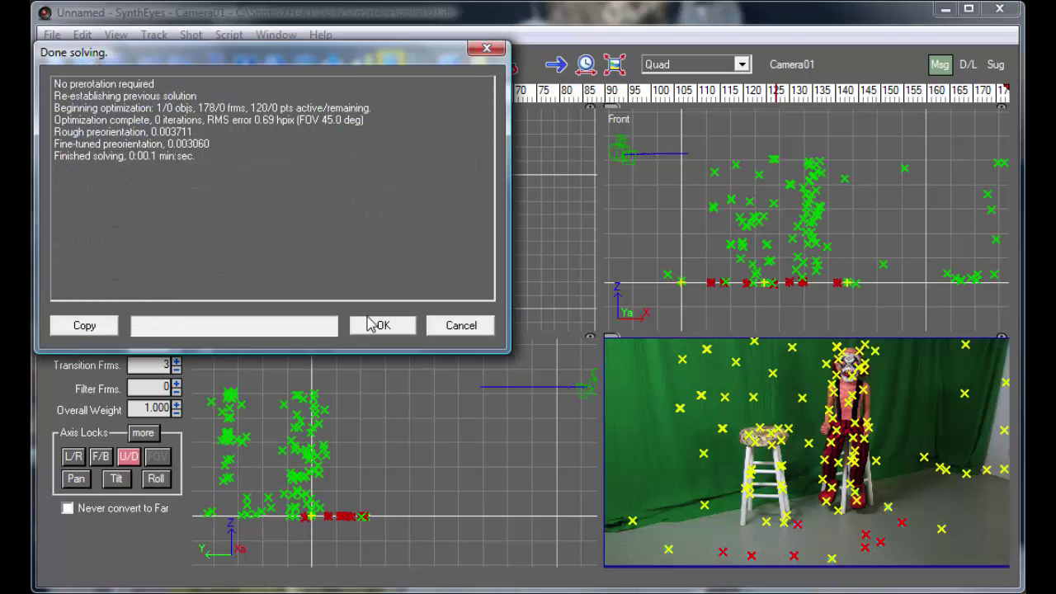
left_click(376, 326)
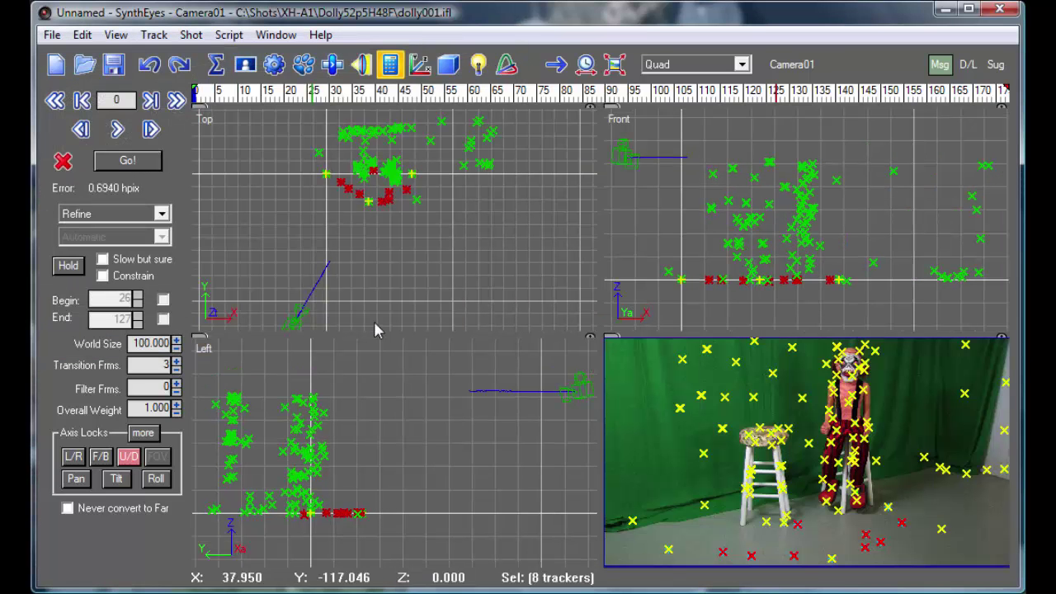